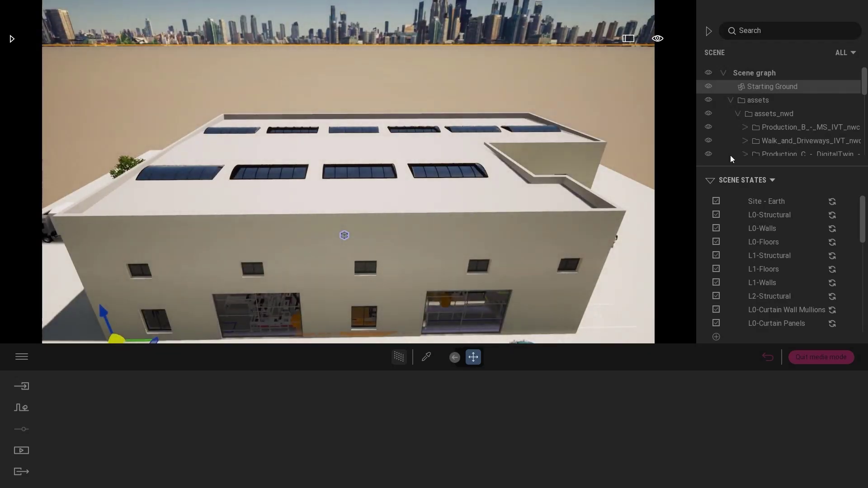
# Toggle the visibility of the Mannheim_-_Revit_IVT_nwc folder off and back on in the scene graph.
pyautogui.scroll(-5, 862, 90)
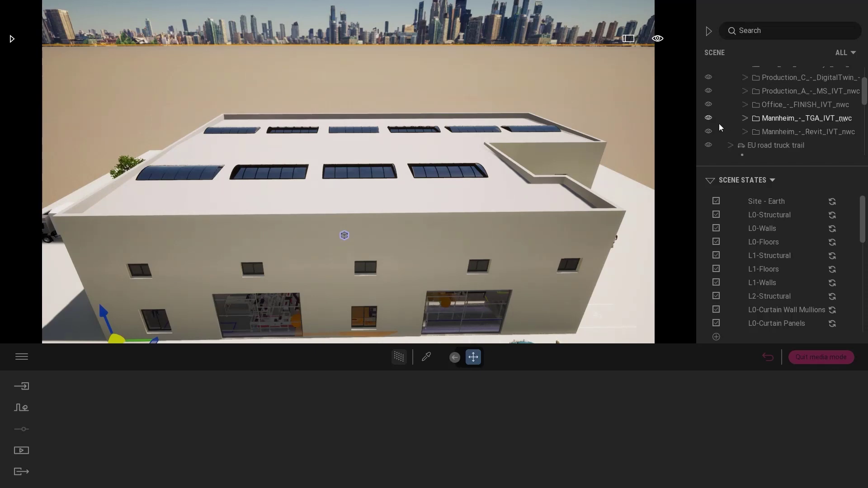
pyautogui.click(708, 131)
pyautogui.click(708, 131)
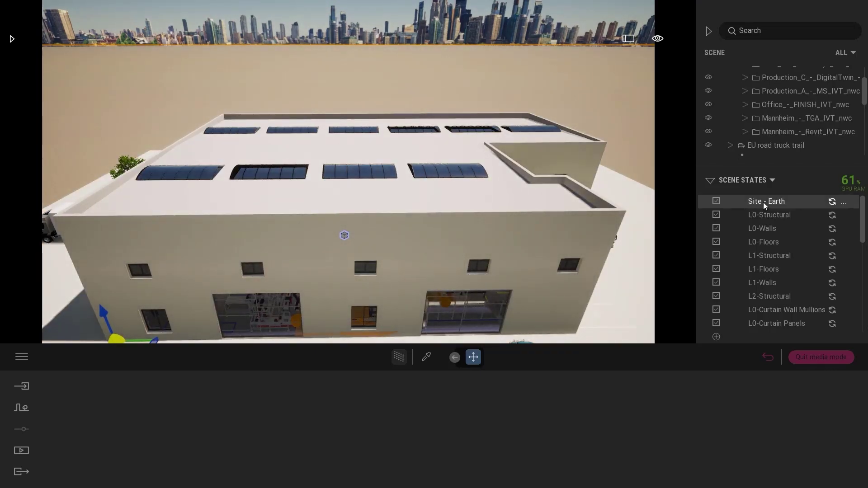
# Step through the scene states from Site - Earth to L1-Walls, and apply the Truck state near the end of the list.
pyautogui.click(763, 203)
pyautogui.click(763, 215)
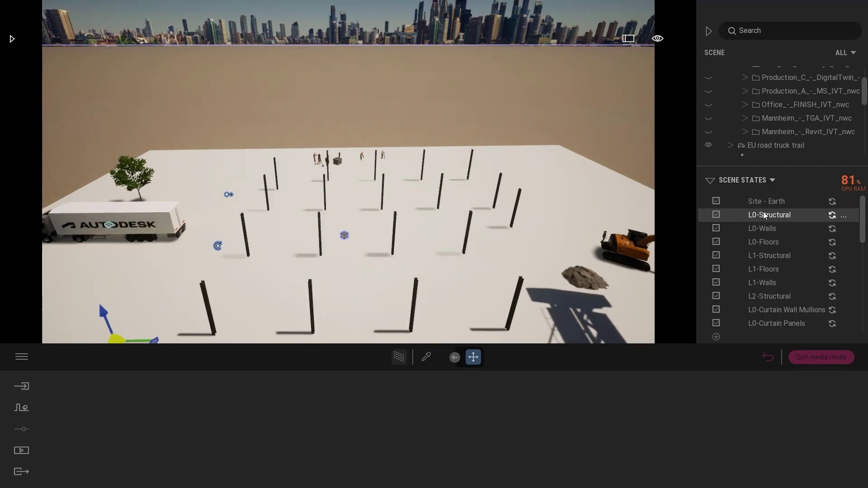
pyautogui.click(764, 229)
pyautogui.click(766, 244)
pyautogui.click(767, 257)
pyautogui.click(767, 270)
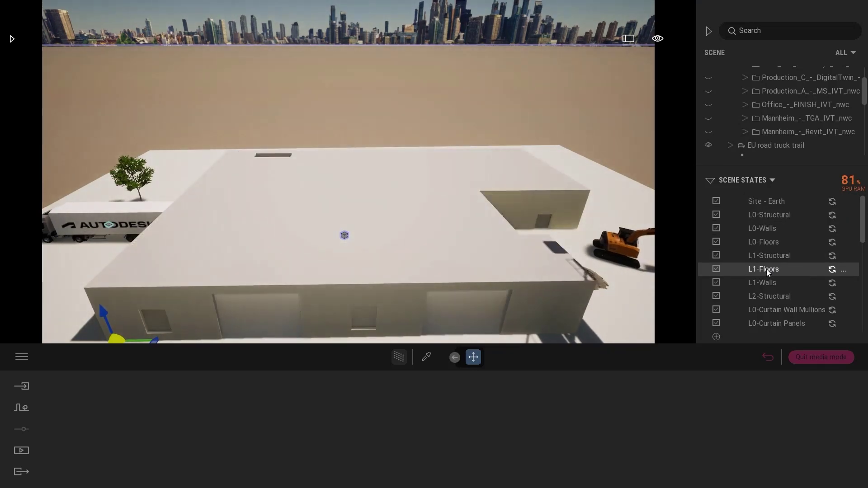
pyautogui.click(768, 283)
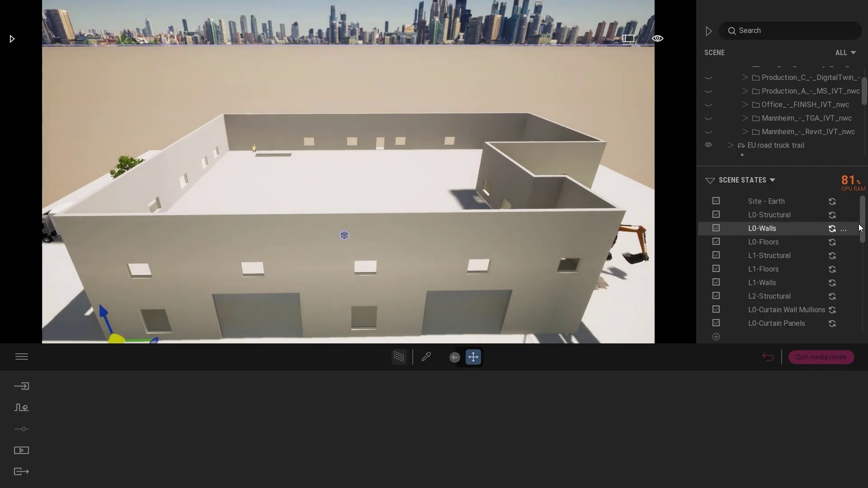
pyautogui.moveTo(863, 229); pyautogui.dragTo(862, 309)
pyautogui.click(763, 302)
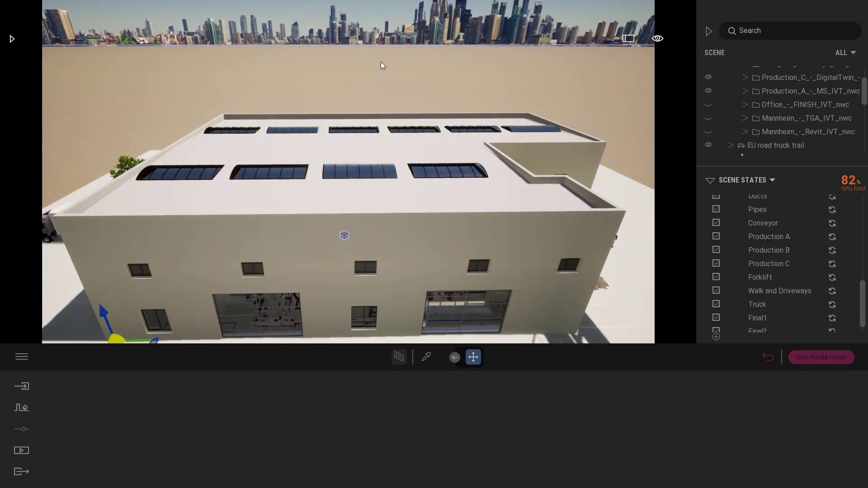
# Place an EU Dump Truck from the construction machines library on the open ground beside the loader, and delete it again.
pyautogui.moveTo(381, 61); pyautogui.dragTo(289, 117, button='right')
pyautogui.moveTo(330, 68); pyautogui.dragTo(372, 67, button='right')
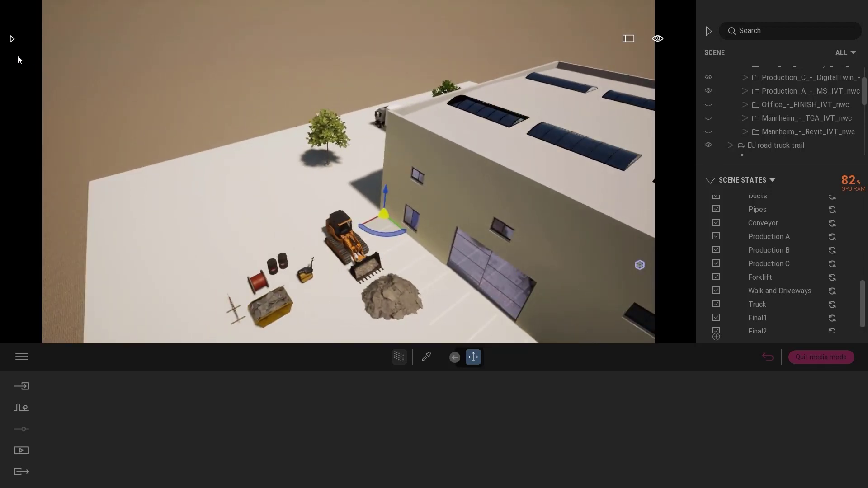
pyautogui.click(12, 39)
pyautogui.scroll(-4, 89, 205)
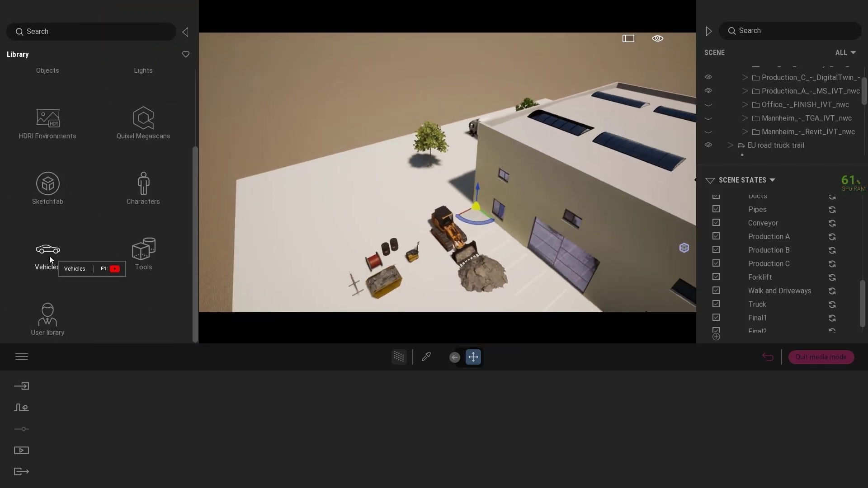
pyautogui.click(49, 256)
pyautogui.click(135, 239)
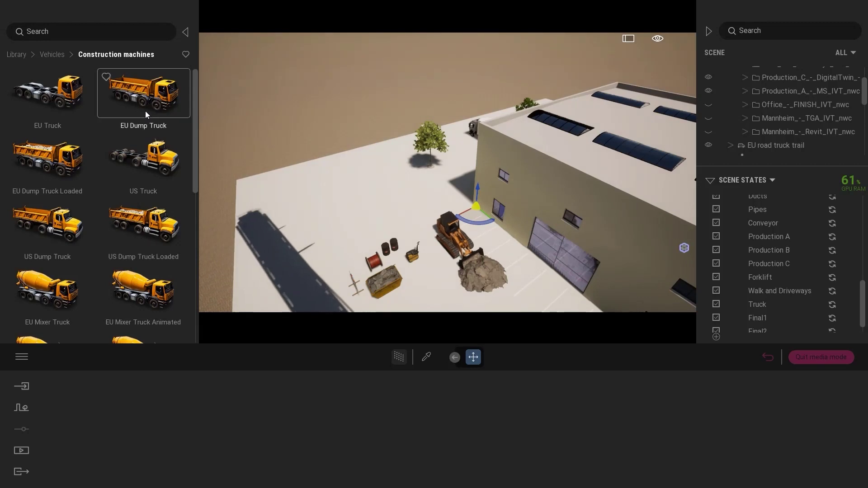
pyautogui.moveTo(146, 111); pyautogui.dragTo(354, 205)
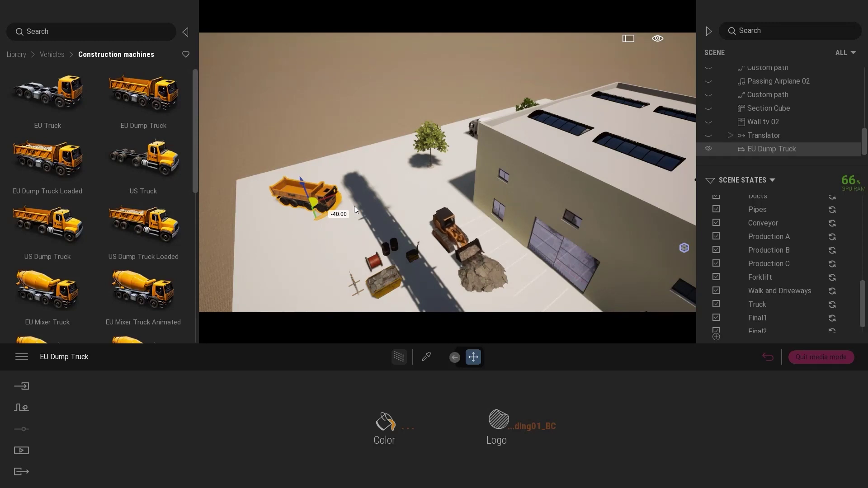
pyautogui.press('Delete')
pyautogui.click(185, 31)
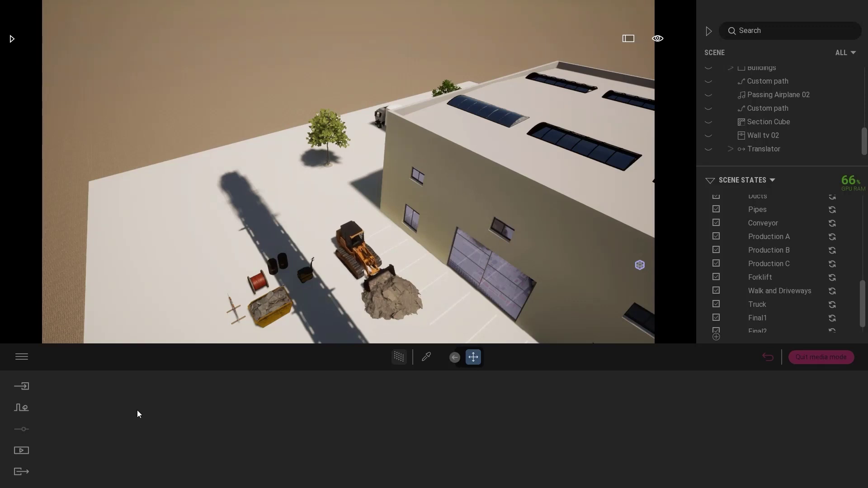
# Open the Construction video from the media and expand its Part01.
pyautogui.click(21, 450)
pyautogui.click(452, 418)
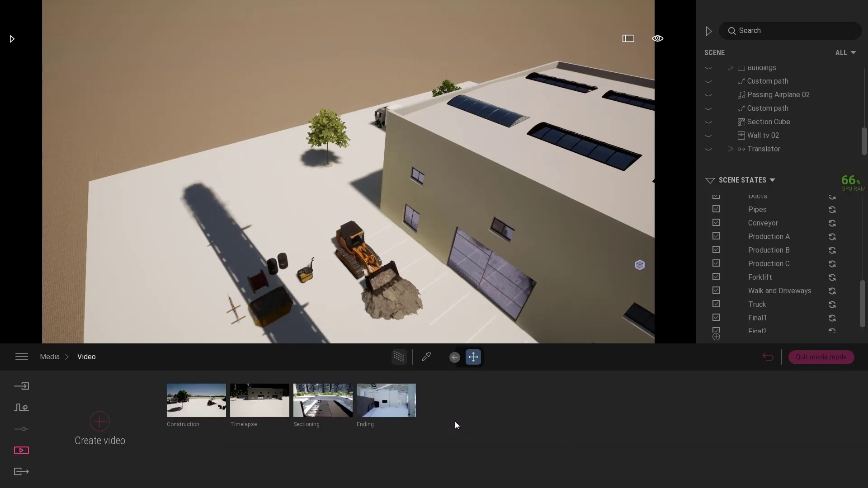
pyautogui.click(186, 402)
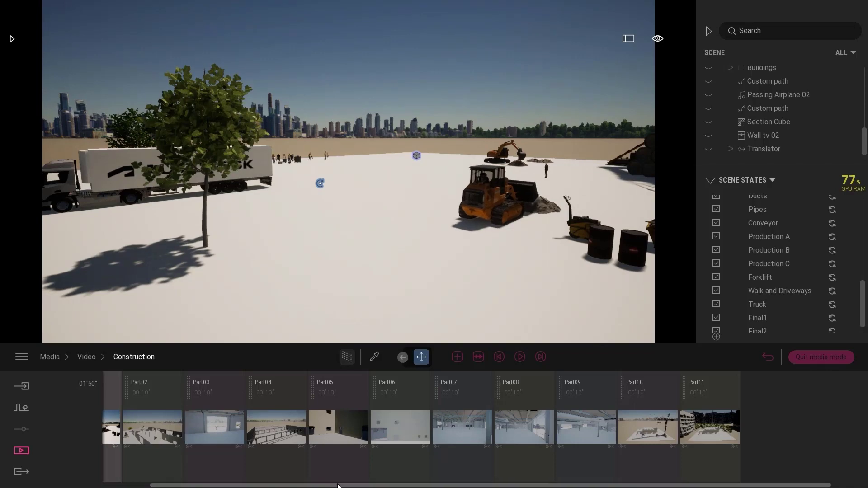
pyautogui.moveTo(337, 485); pyautogui.dragTo(269, 485)
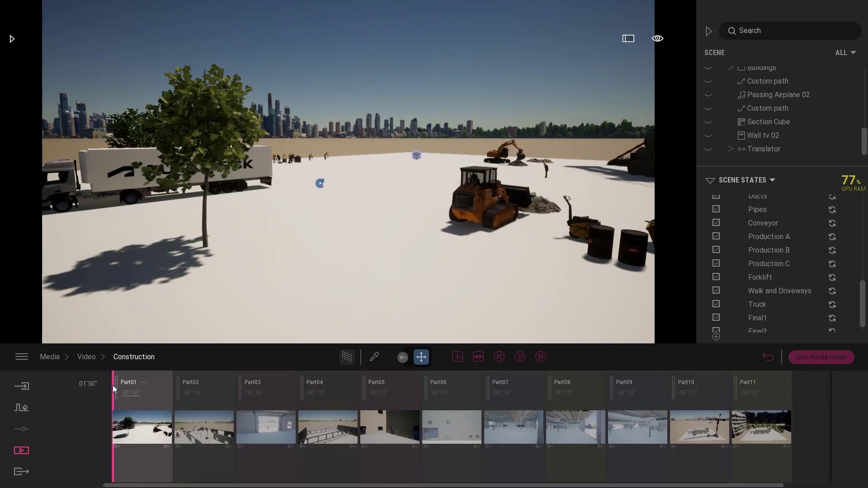
pyautogui.click(143, 382)
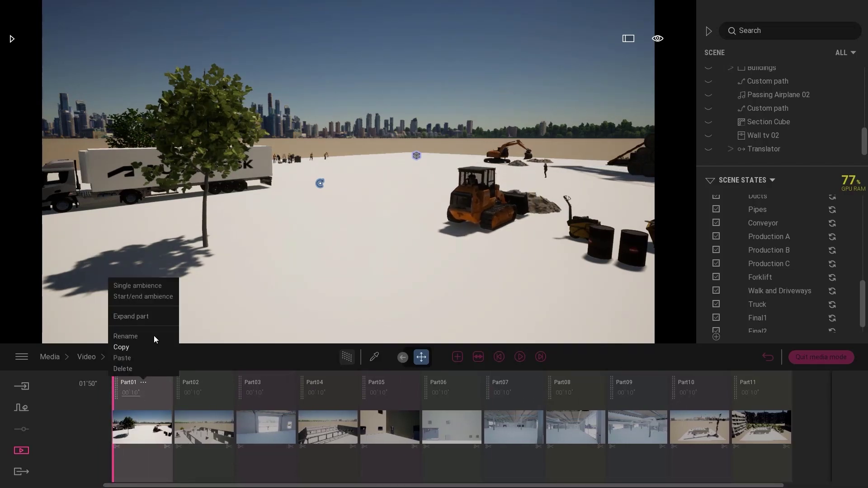
pyautogui.click(142, 315)
# Choose L0-Structural as the camera scene state for the second keyframe of Part01.
pyautogui.click(222, 419)
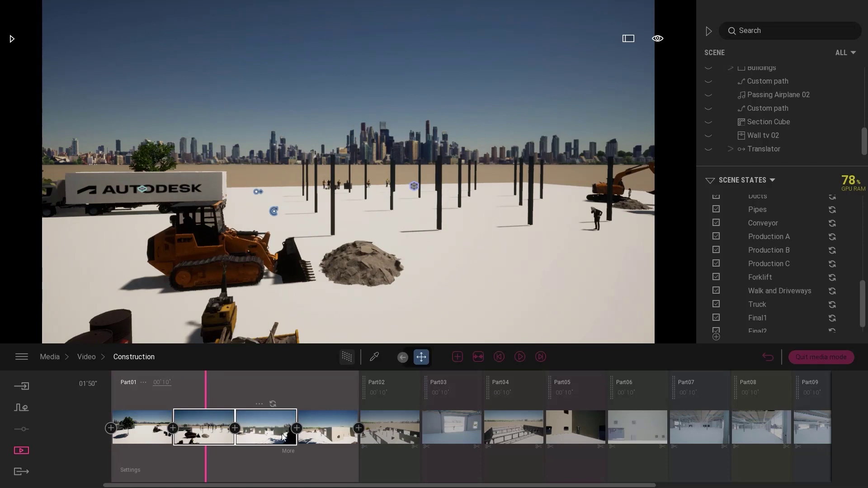
pyautogui.click(226, 451)
pyautogui.click(677, 443)
pyautogui.click(824, 442)
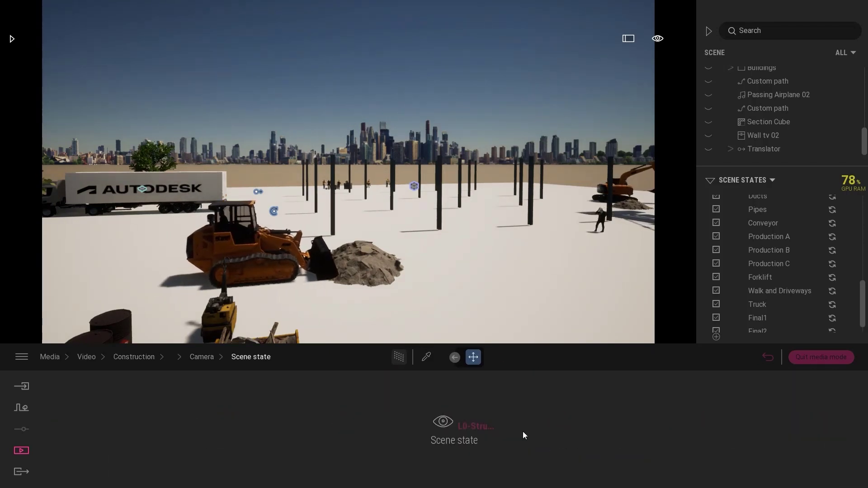
pyautogui.click(482, 427)
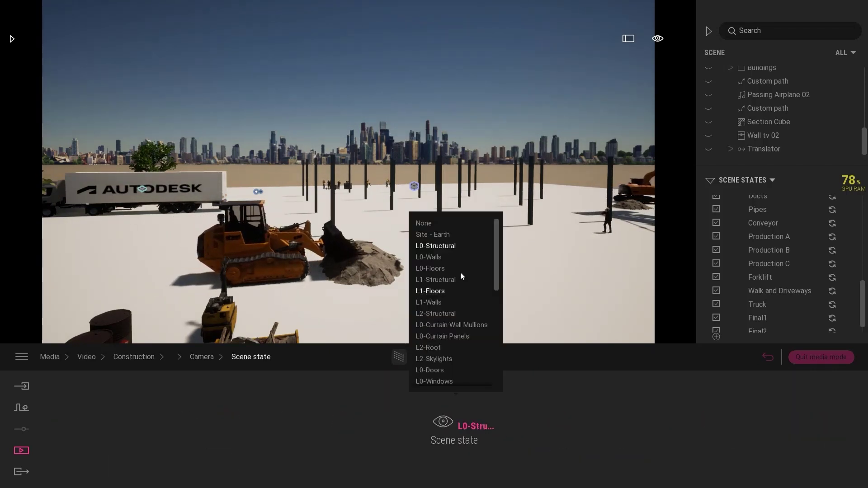
pyautogui.click(439, 245)
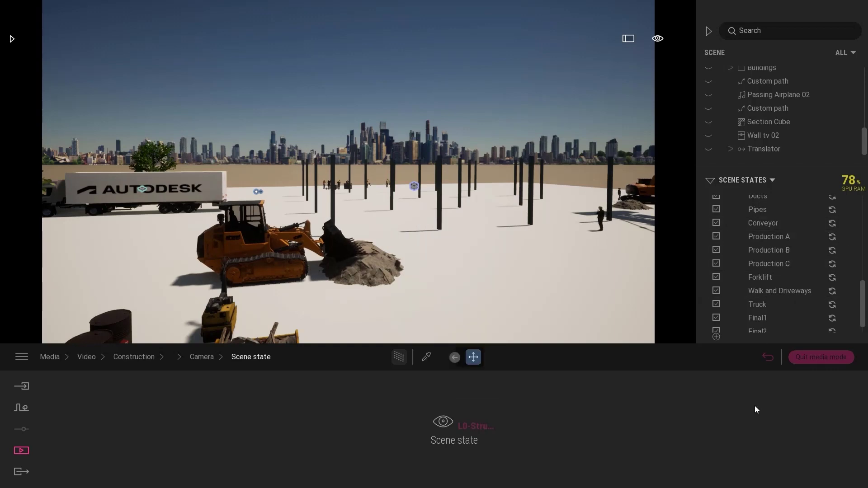
# Return to the Construction video's timeline and collapse Part01.
pyautogui.click(87, 357)
pyautogui.click(196, 400)
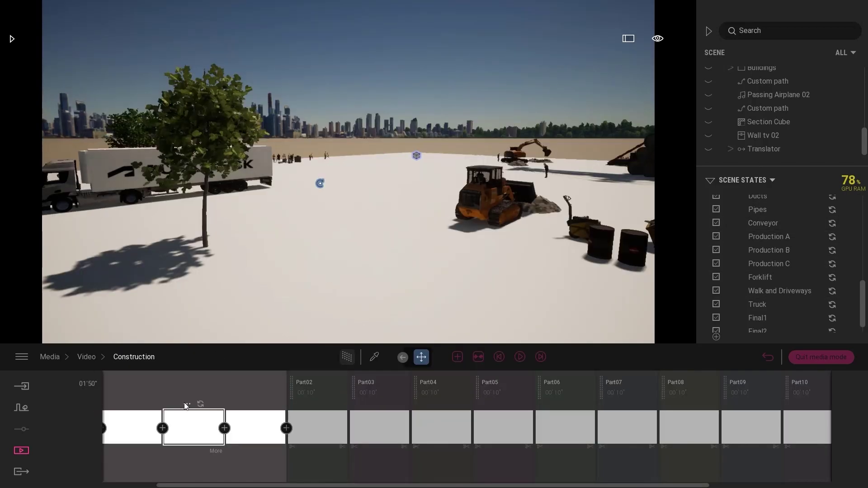
pyautogui.moveTo(178, 484); pyautogui.dragTo(125, 484)
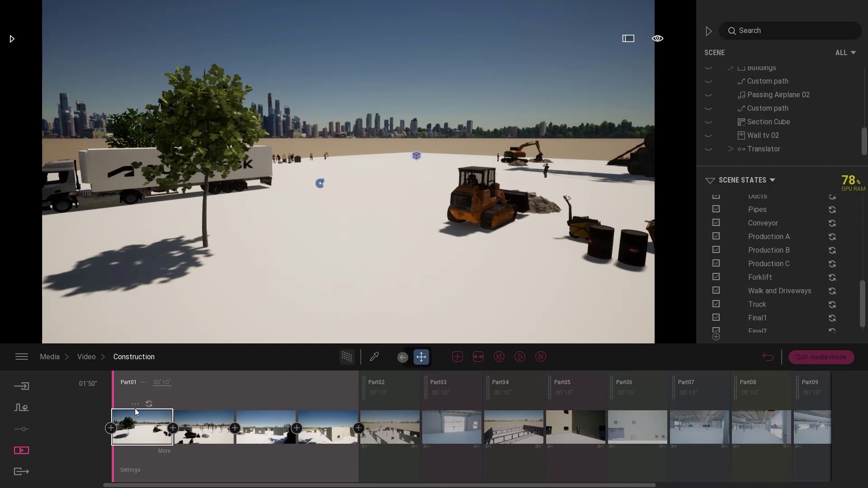
pyautogui.click(143, 382)
pyautogui.click(126, 316)
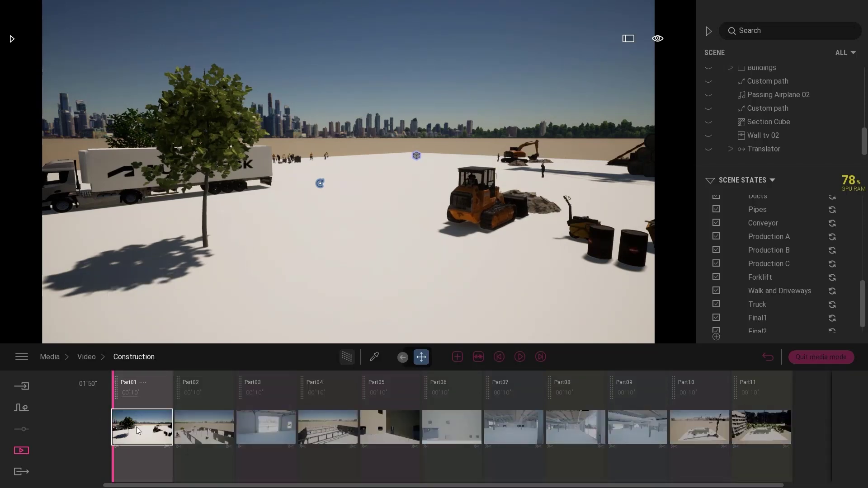
# Scrub through the Construction video from Part01 to the end of Part11, and through Part01 of the Timelapse video.
pyautogui.moveTo(113, 391); pyautogui.dragTo(692, 402)
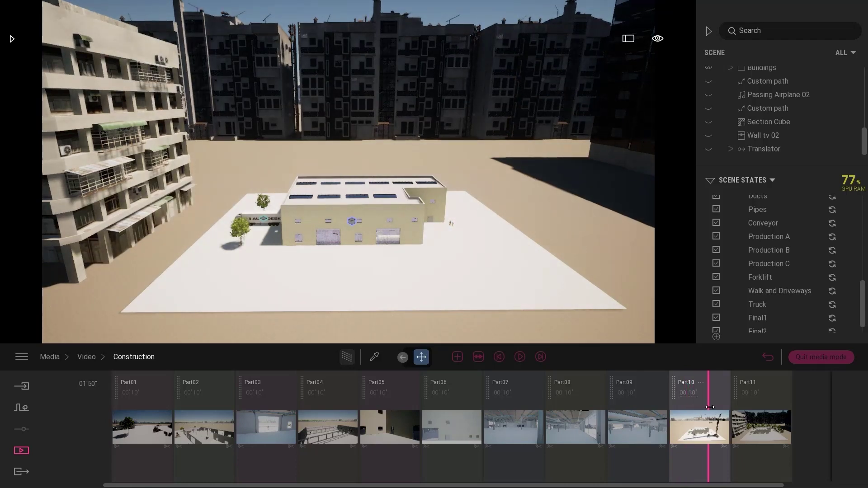
pyautogui.moveTo(710, 407); pyautogui.dragTo(788, 418)
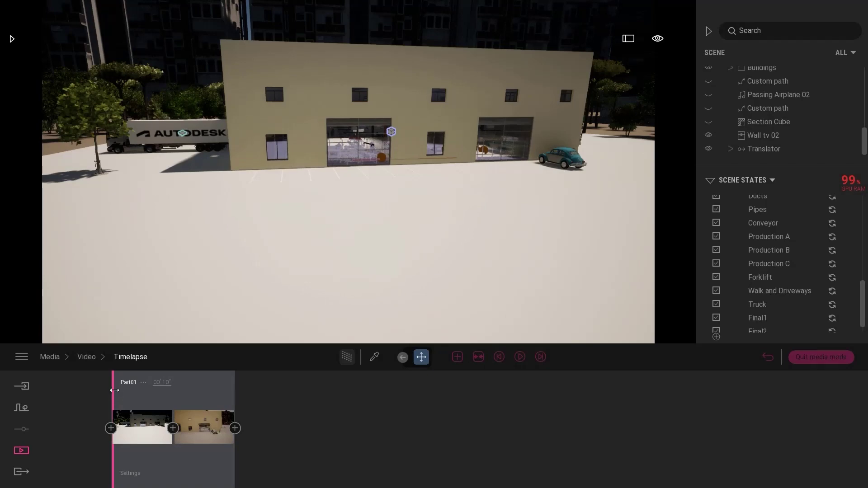
pyautogui.moveTo(115, 391); pyautogui.dragTo(235, 393)
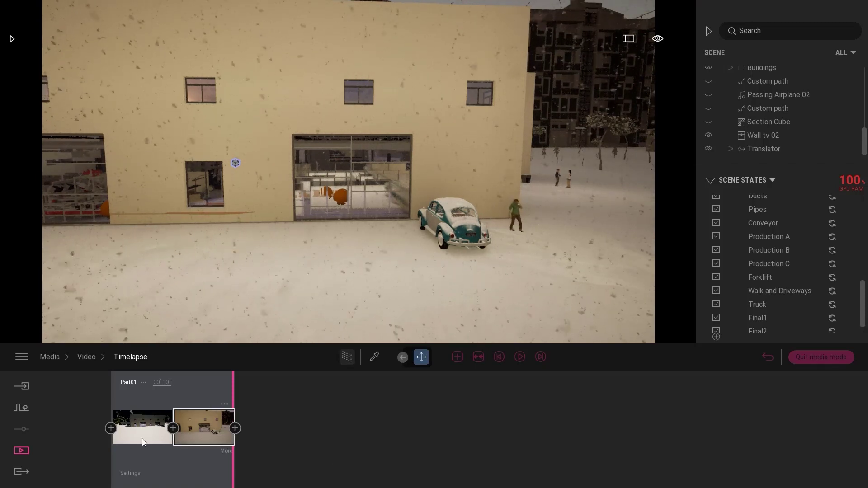
# Leave the Timelapse video and load the saved Start image viewpoint from the image media.
pyautogui.click(85, 357)
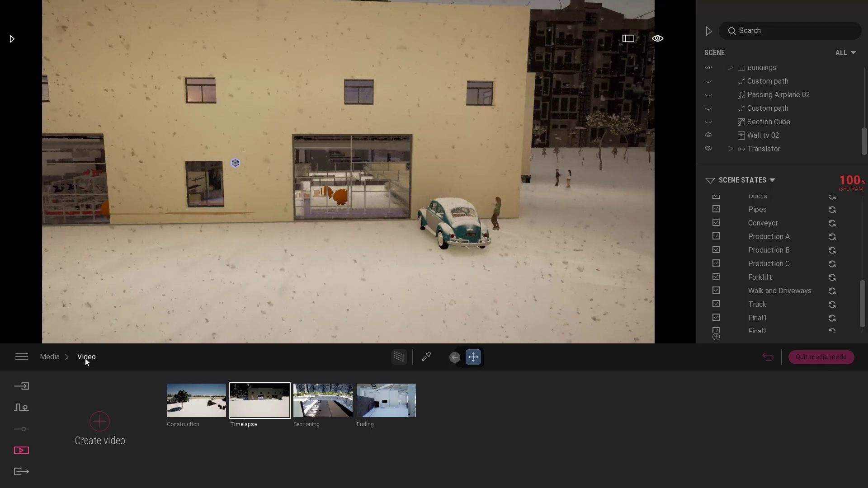
pyautogui.click(58, 358)
pyautogui.click(230, 433)
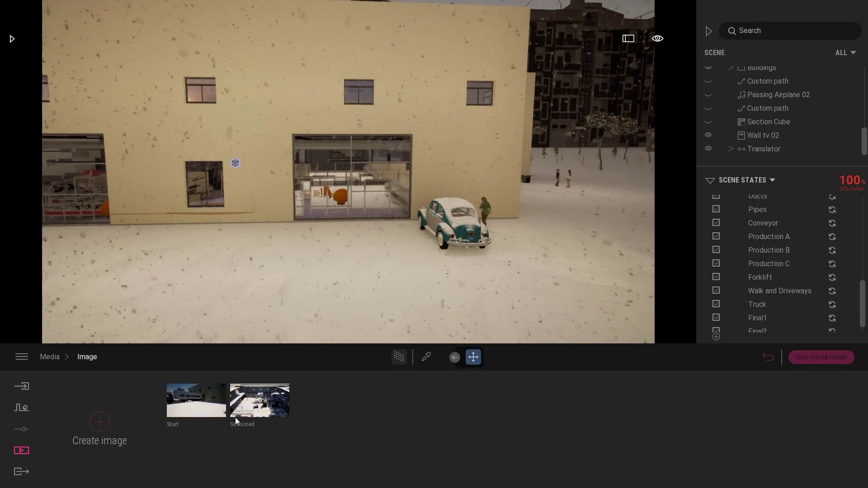
pyautogui.click(192, 409)
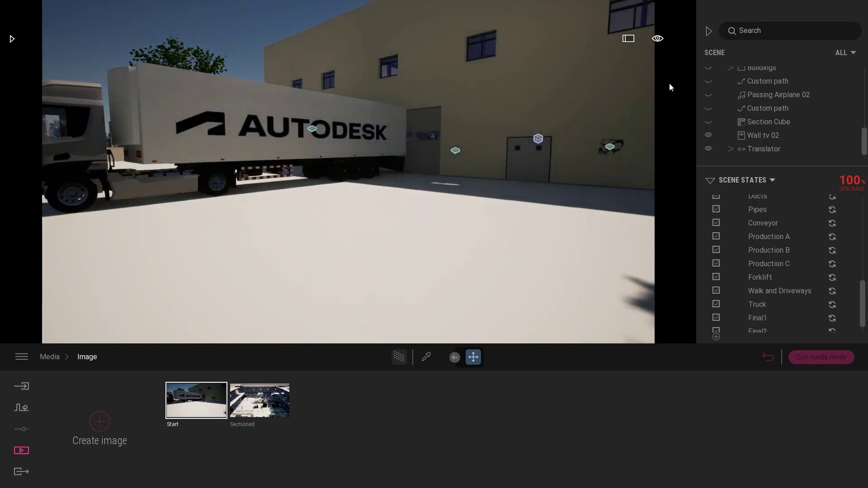
# Switch to pedestrian mode and walk past the truck through the factory's large loading door into the hall.
pyautogui.moveTo(660, 40)
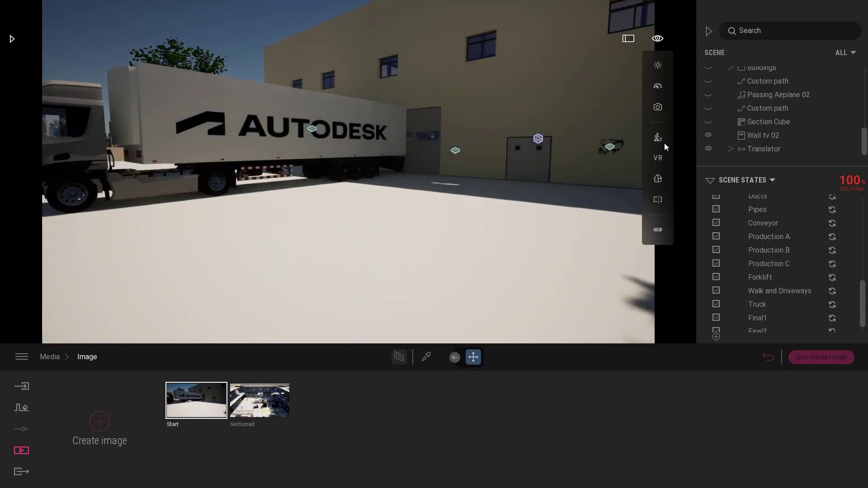
pyautogui.moveTo(660, 140)
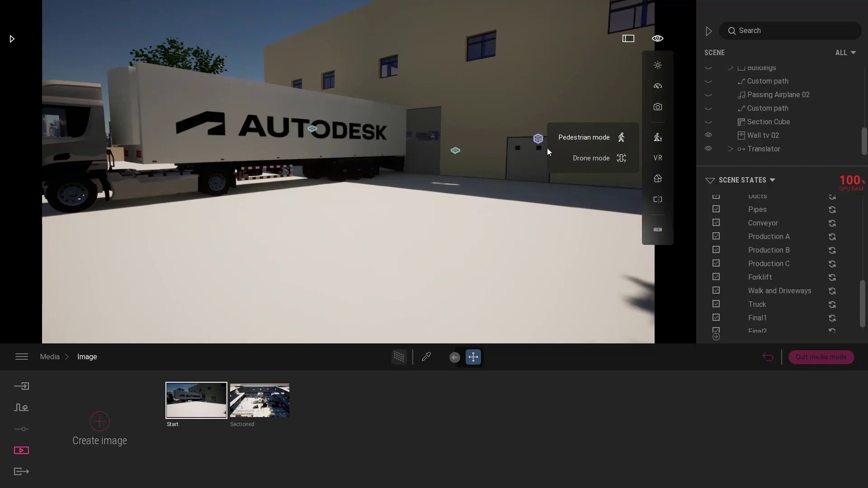
pyautogui.click(622, 138)
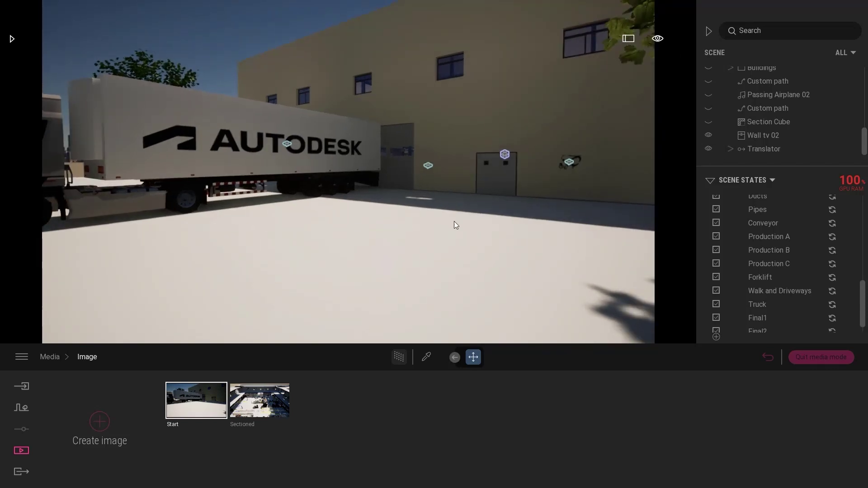
pyautogui.press('w')
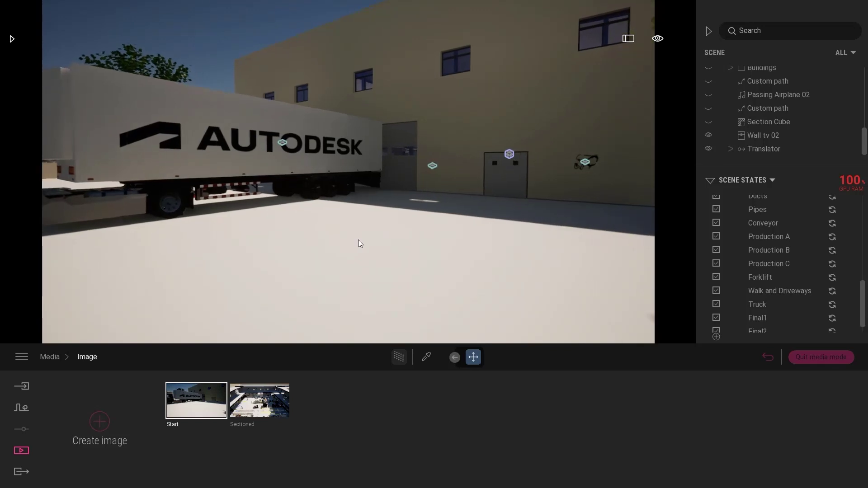
pyautogui.moveTo(368, 226); pyautogui.dragTo(479, 202, button='right')
pyautogui.press('w')
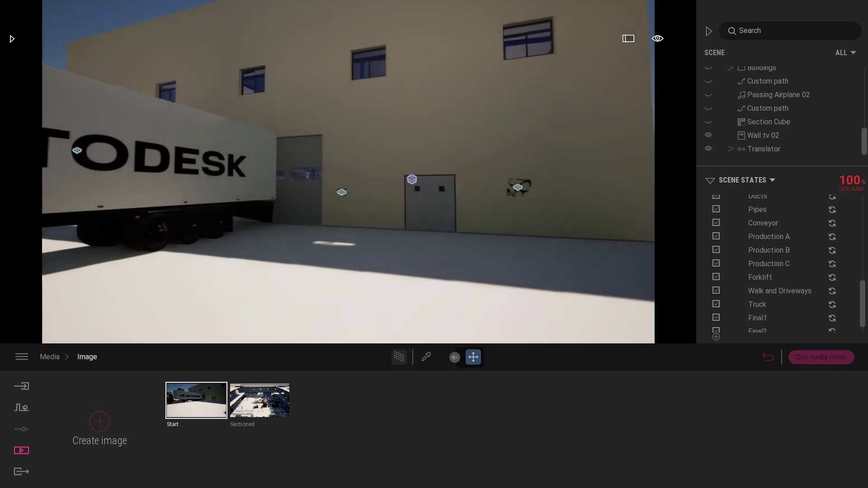
pyautogui.press('w')
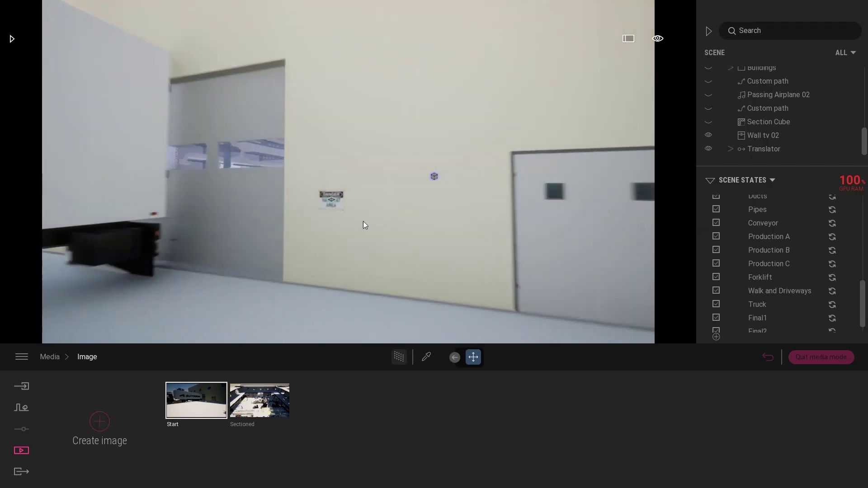
pyautogui.moveTo(362, 221); pyautogui.dragTo(268, 226, button='right')
pyautogui.press('Up')
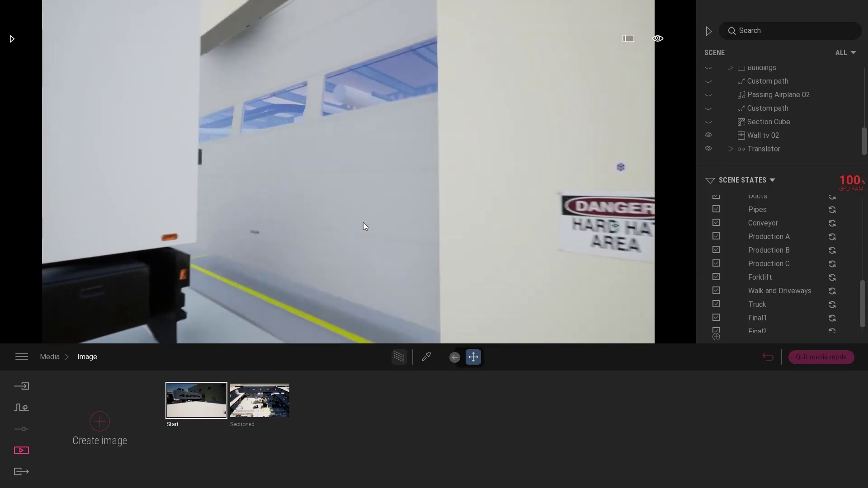
pyautogui.press('Up')
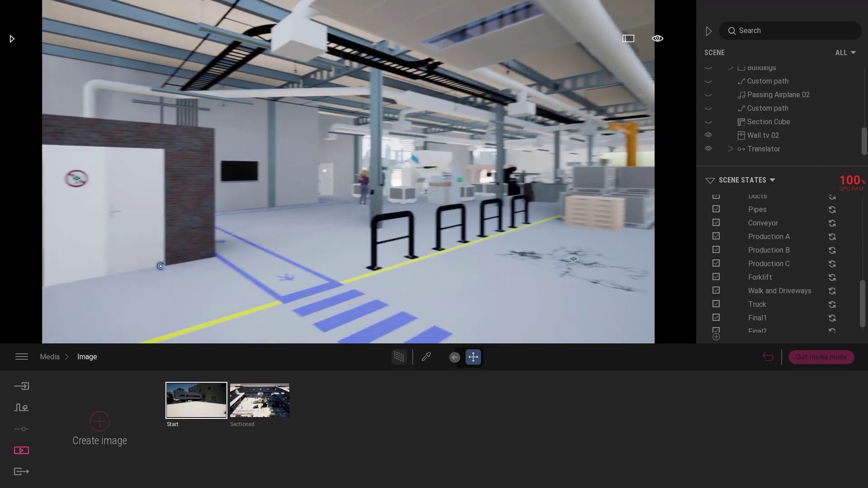
# Walk to the brick-walled office and enter it through the double door with the no-smoking sign.
pyautogui.moveTo(427, 222); pyautogui.dragTo(316, 222, button='right')
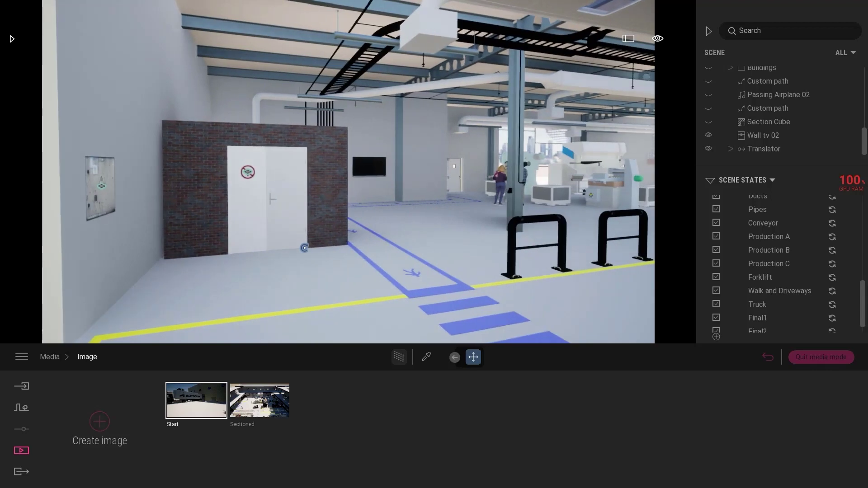
pyautogui.press('Up')
pyautogui.moveTo(427, 221); pyautogui.dragTo(344, 222, button='right')
pyautogui.press('Up')
pyautogui.press('Up')
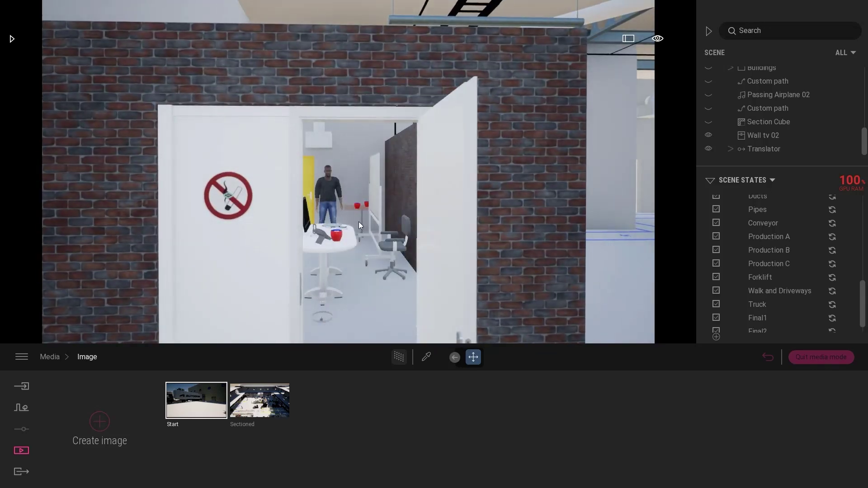
pyautogui.press('Up')
pyautogui.moveTo(359, 222); pyautogui.dragTo(330, 221, button='right')
pyautogui.press('Up')
pyautogui.press('Right')
pyautogui.press('Up')
pyautogui.press('Up')
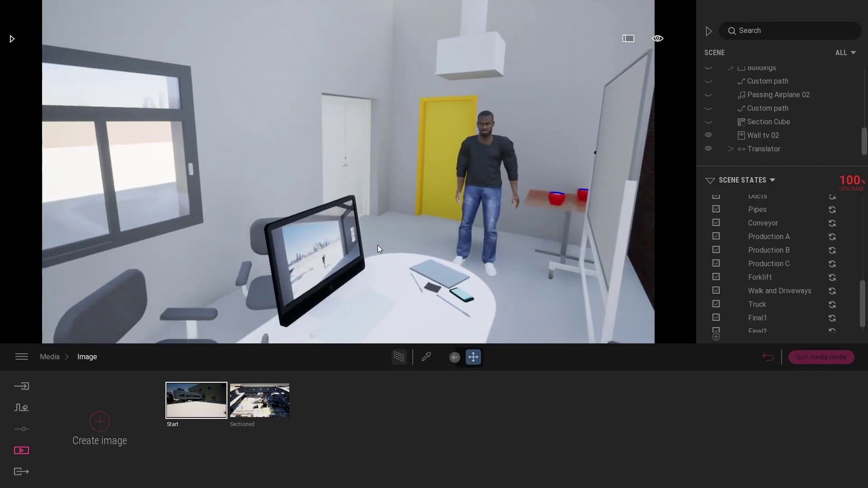
# Examine the office desk with its computer screen and phone from several angles.
pyautogui.moveTo(378, 245); pyautogui.dragTo(323, 251, button='right')
pyautogui.press('Right')
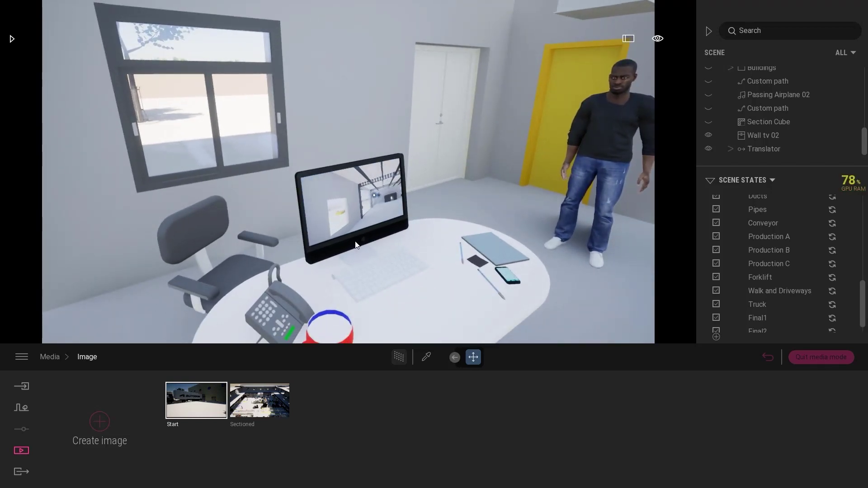
pyautogui.moveTo(355, 241); pyautogui.dragTo(330, 219, button='right')
pyautogui.moveTo(348, 172); pyautogui.dragTo(339, 170, button='right')
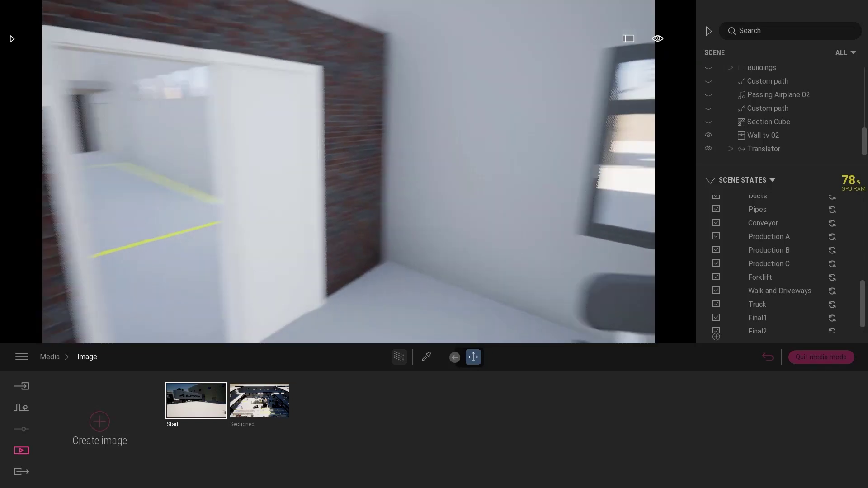
# Walk out of the office and tour the factory floor along the pedestrian crossing to the machines.
pyautogui.moveTo(419, 241); pyautogui.dragTo(326, 241, button='right')
pyautogui.press('w')
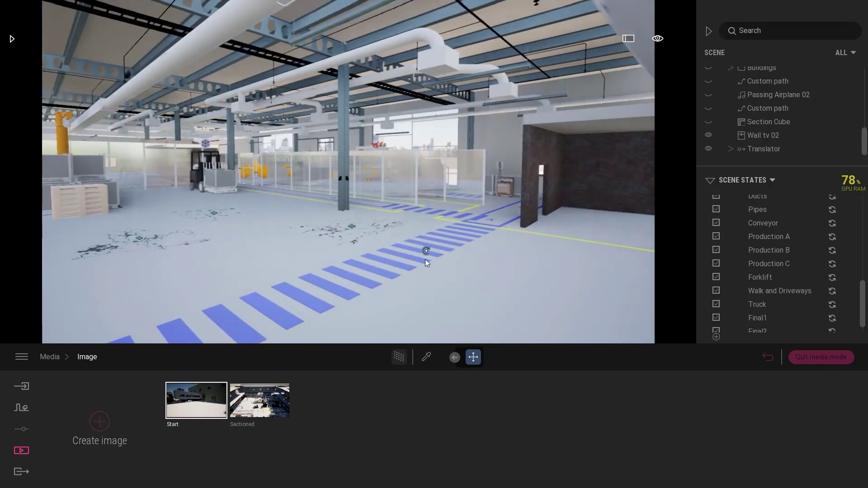
pyautogui.press('w')
pyautogui.moveTo(431, 250); pyautogui.dragTo(334, 251, button='right')
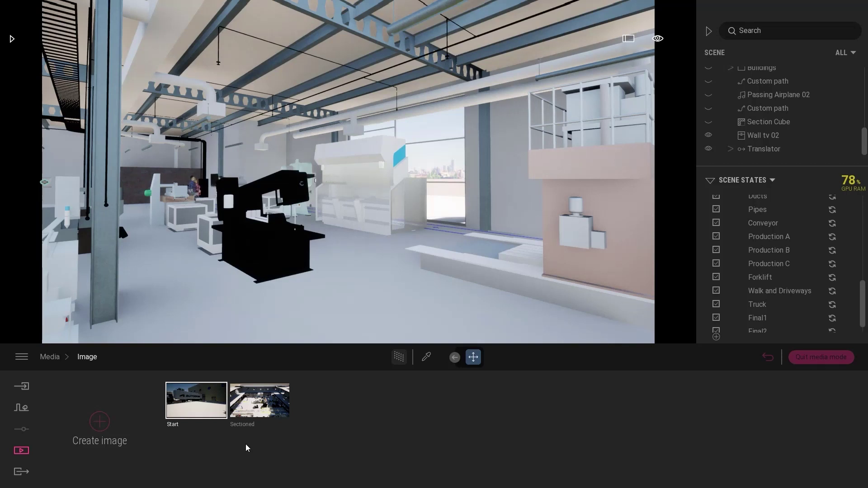
# Load the saved Sectioned image viewpoint and look over the cutaway factory and its conveyors.
pyautogui.click(259, 406)
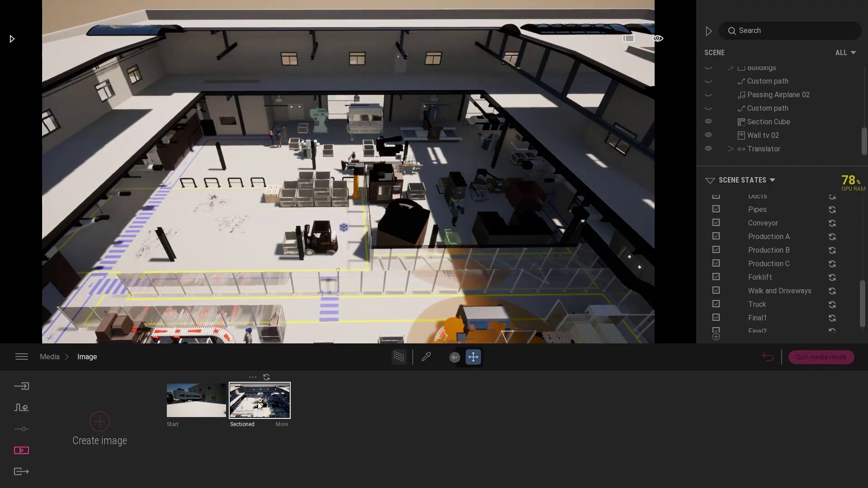
pyautogui.moveTo(365, 238); pyautogui.dragTo(317, 190, button='right')
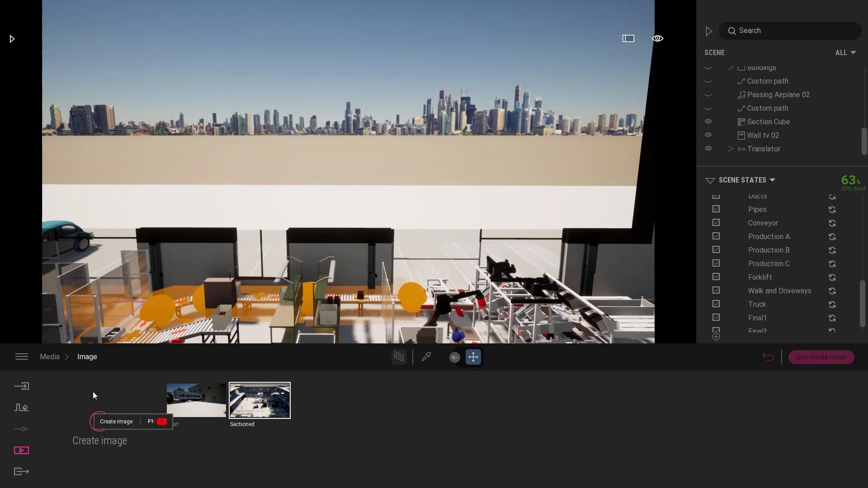
# Open the Client presentation from the presentation media and display its Start and Sectioned scenes.
pyautogui.click(50, 357)
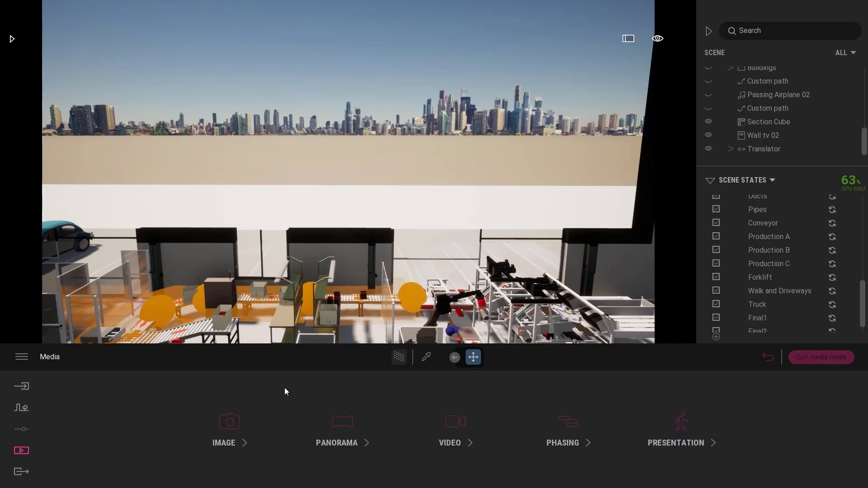
pyautogui.click(691, 429)
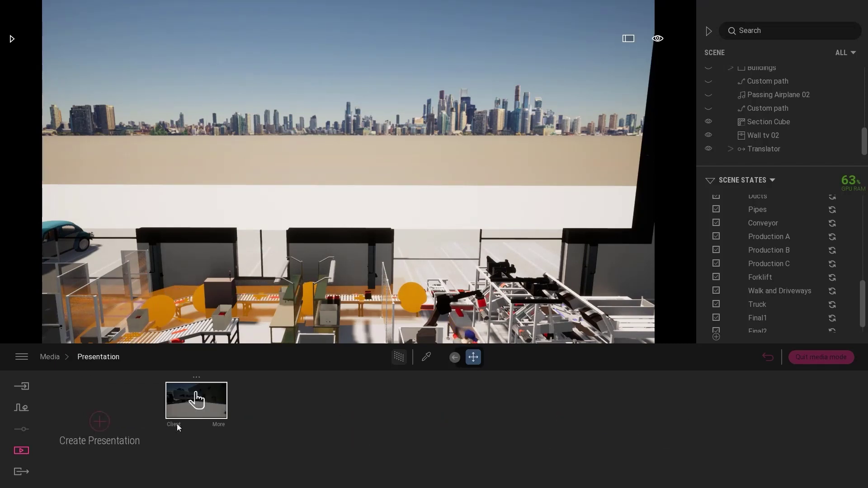
pyautogui.click(185, 398)
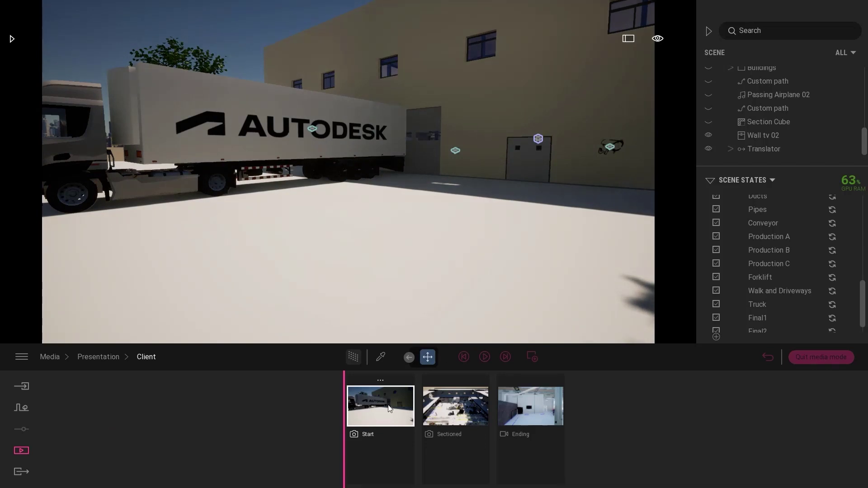
pyautogui.click(449, 404)
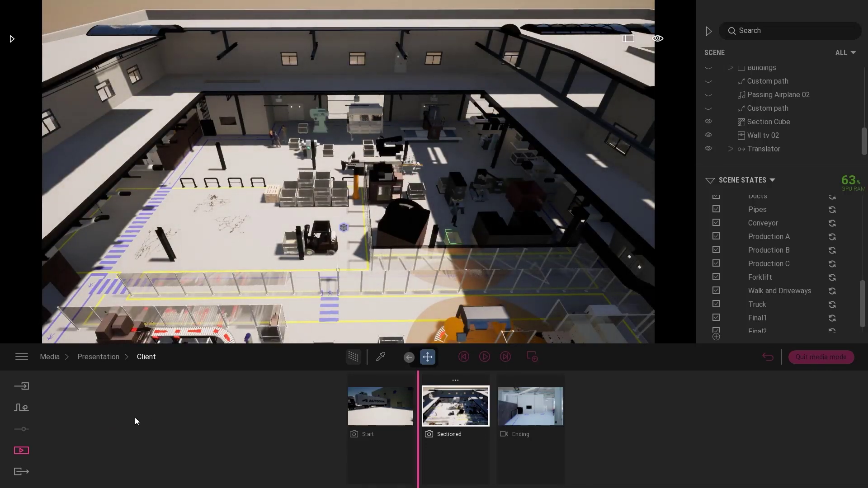
# Start the export with the Client presentation as its content.
pyautogui.click(21, 473)
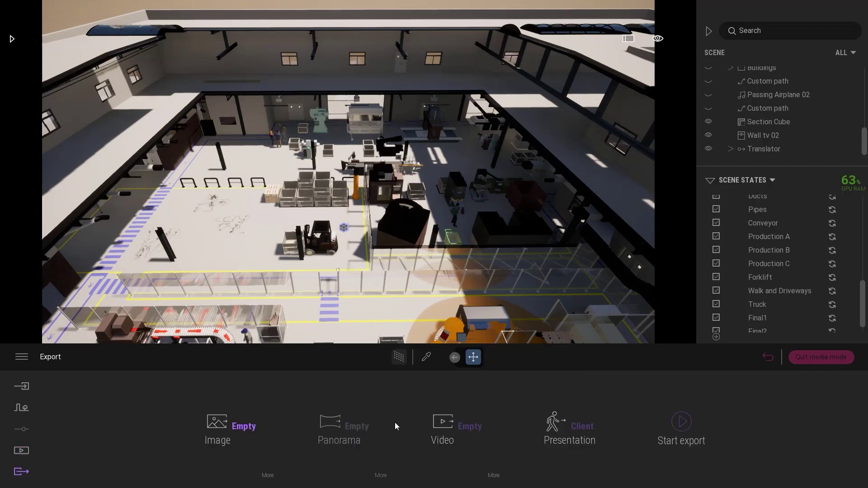
pyautogui.click(682, 422)
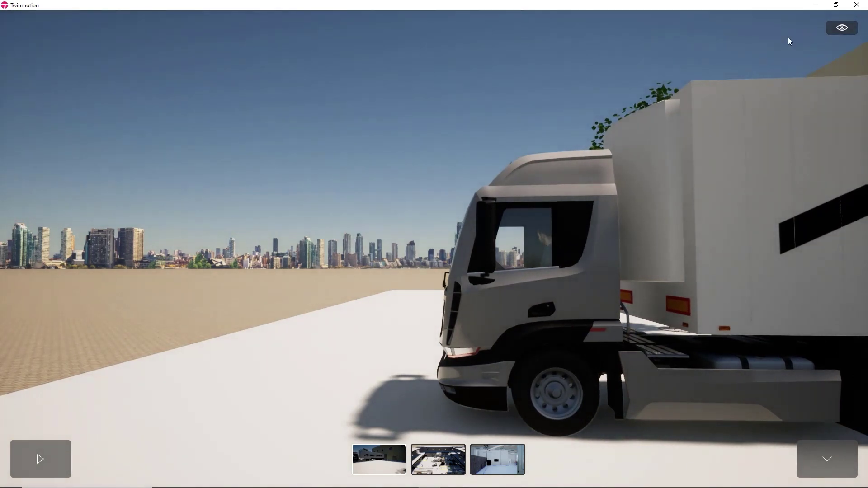
# In the standalone presentation window, switch to pedestrian mode and walk alongside the truck toward the factory wall.
pyautogui.click(842, 29)
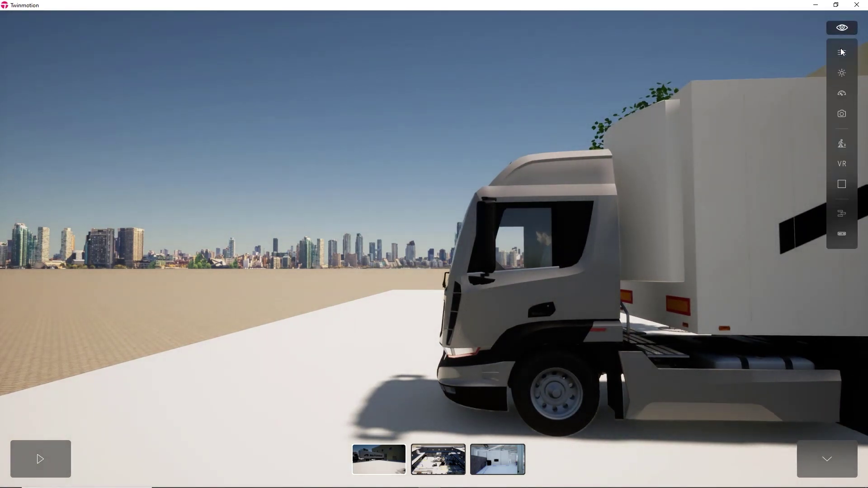
pyautogui.click(842, 144)
pyautogui.click(772, 143)
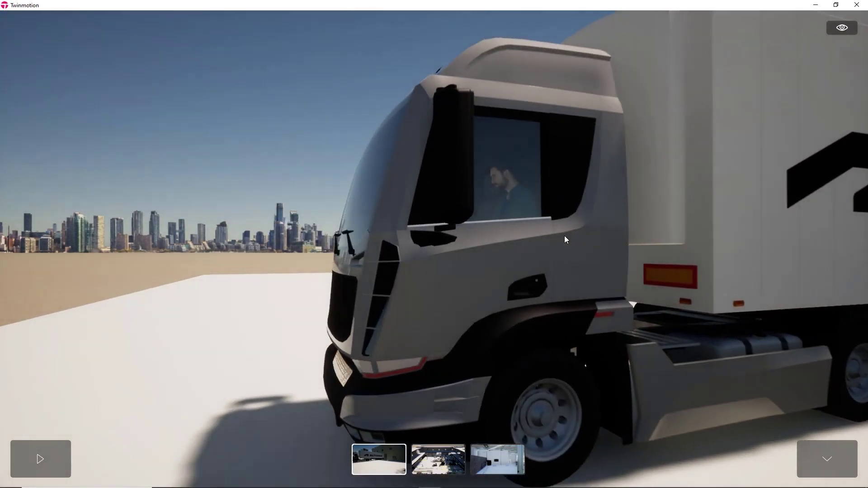
pyautogui.moveTo(553, 240); pyautogui.dragTo(724, 240, button='right')
pyautogui.press('d')
pyautogui.moveTo(535, 247); pyautogui.dragTo(446, 243, button='right')
pyautogui.press('w')
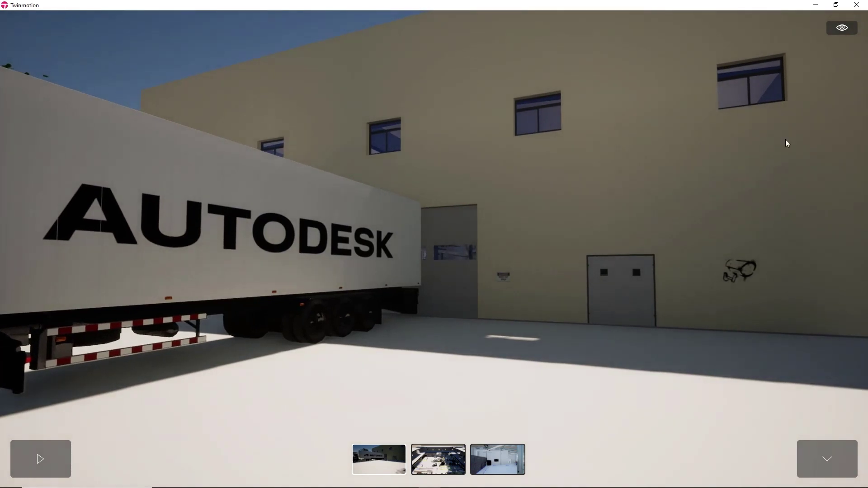
# Apply the Flat outline rendering style and inspect the truck from farther back.
pyautogui.click(842, 28)
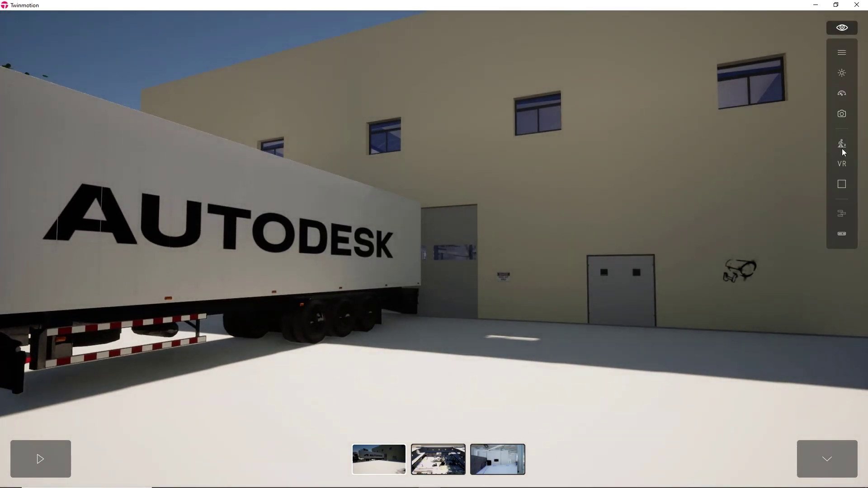
pyautogui.click(842, 185)
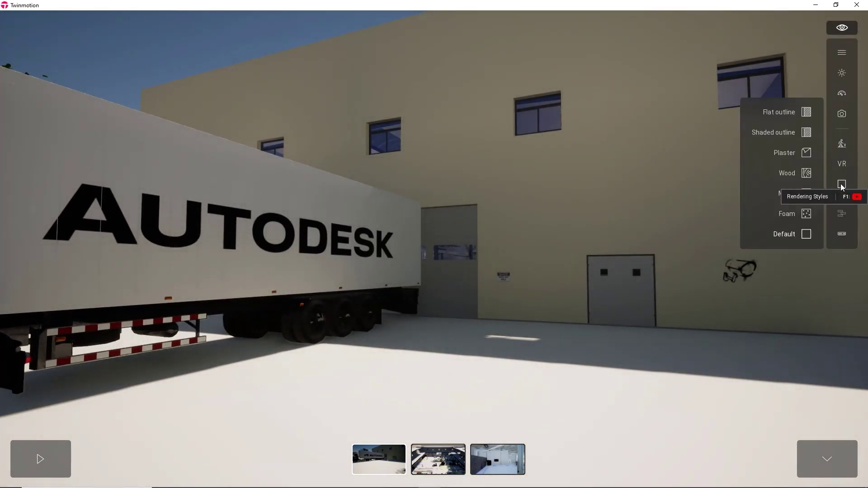
pyautogui.click(777, 112)
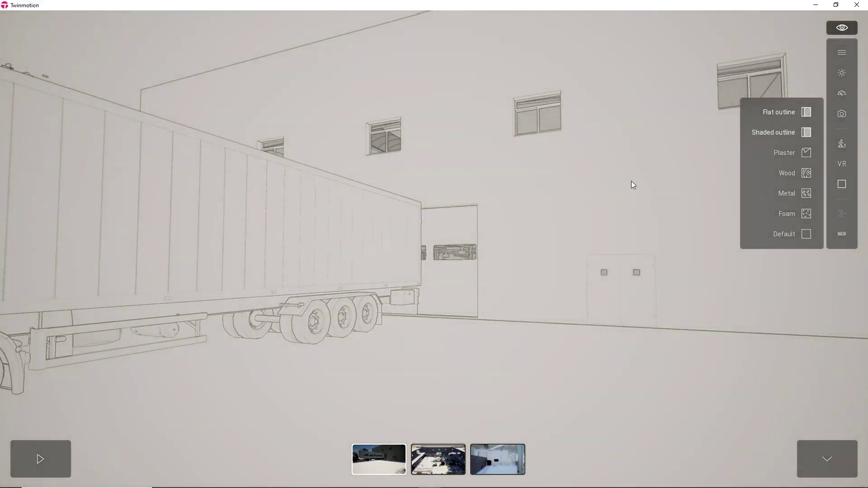
pyautogui.moveTo(631, 181); pyautogui.dragTo(588, 190)
pyautogui.press('s')
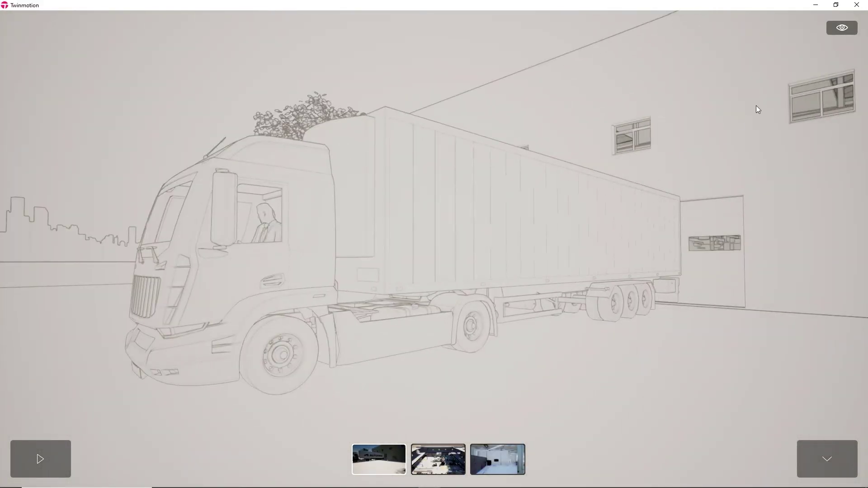
# Preview the Shaded outline rendering style on the truck and factory, and restore the Default style.
pyautogui.moveTo(847, 29)
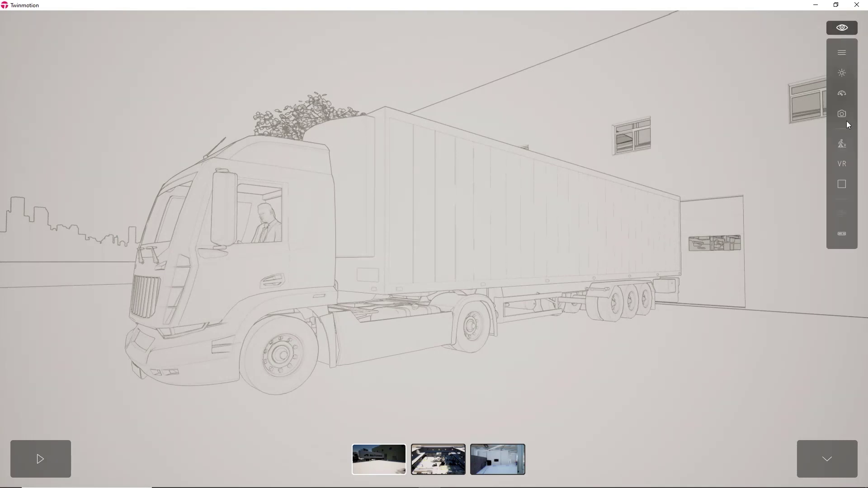
pyautogui.moveTo(841, 186)
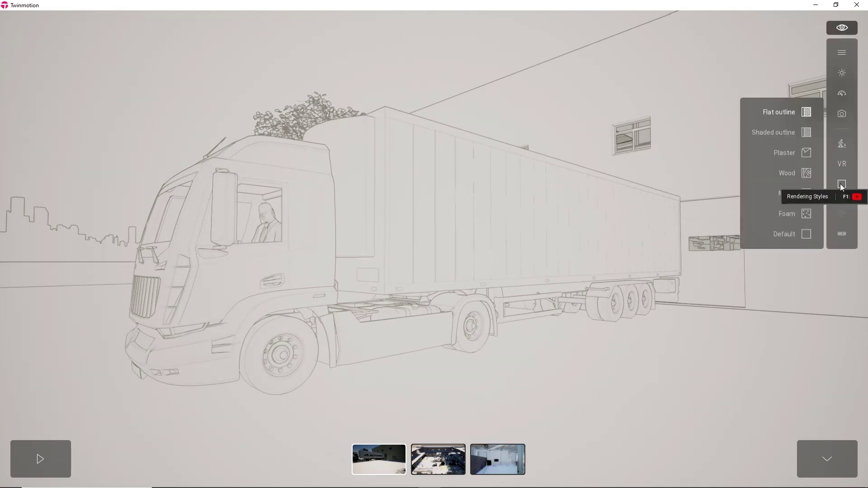
pyautogui.click(807, 134)
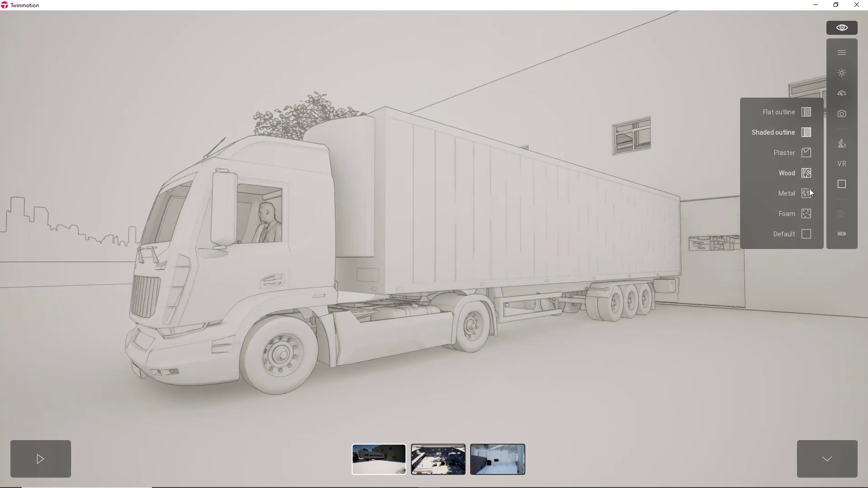
pyautogui.click(806, 234)
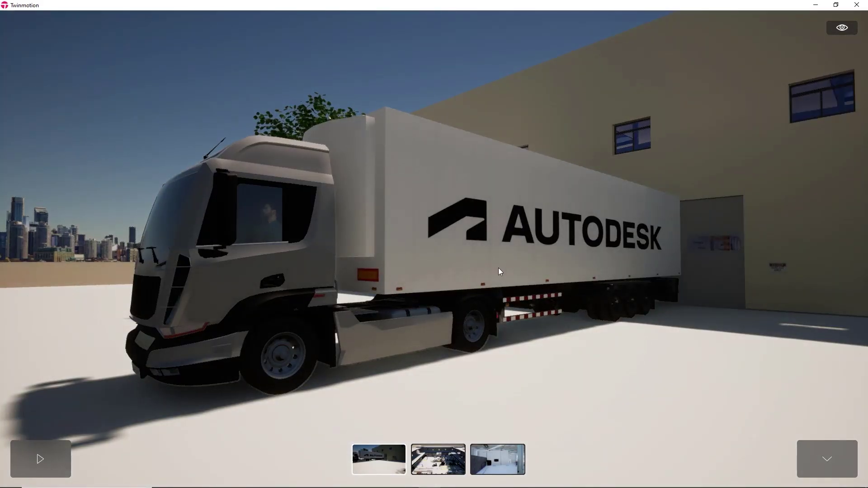
pyautogui.moveTo(422, 283); pyautogui.dragTo(375, 281, button='right')
pyautogui.press('d')
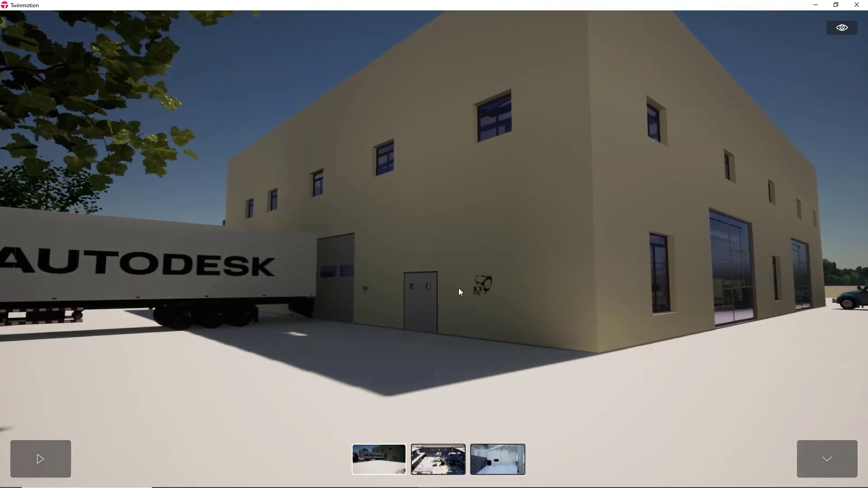
# Switch to drone mode and fly up above the truck and factory to look down on the roof skylights.
pyautogui.click(843, 31)
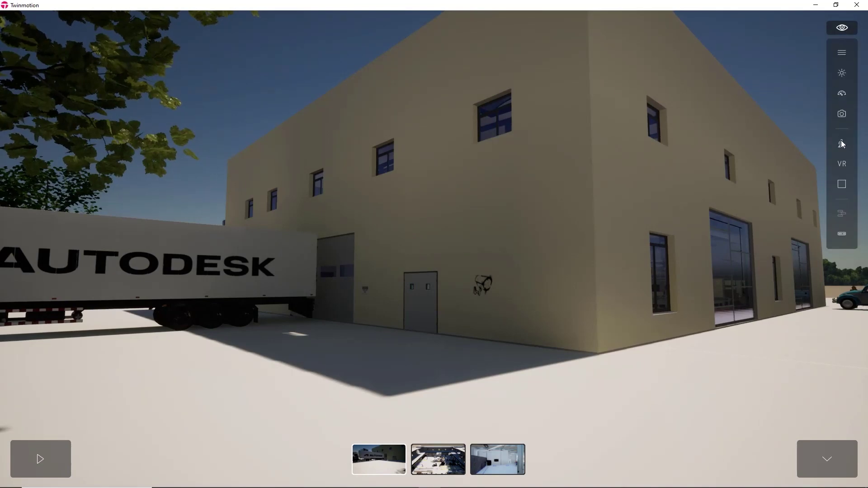
pyautogui.moveTo(842, 144)
pyautogui.click(789, 163)
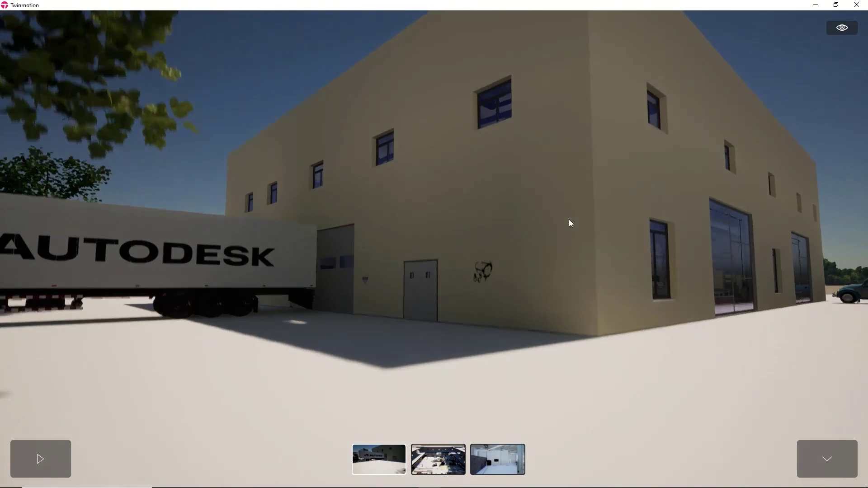
pyautogui.press('e')
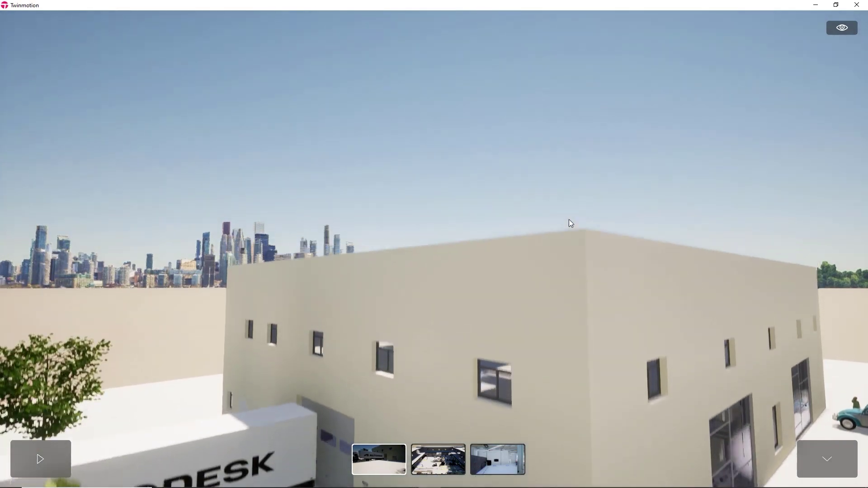
pyautogui.moveTo(540, 138); pyautogui.dragTo(557, 253, button='right')
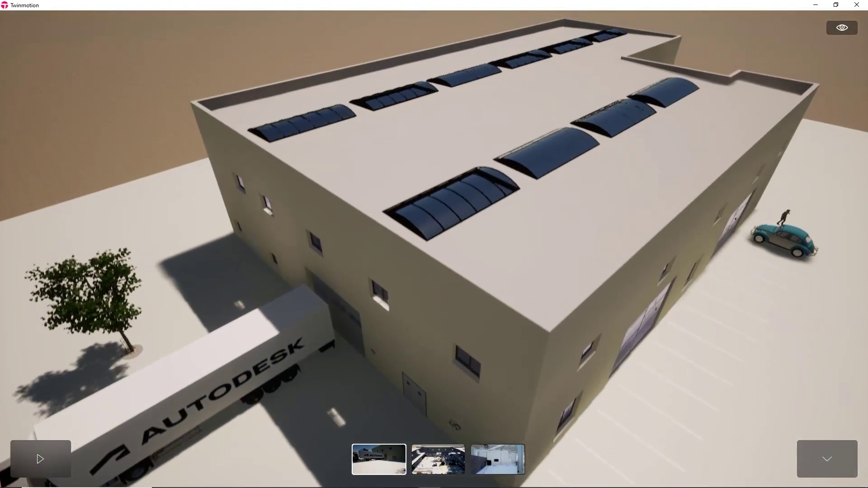
# Adjust the presentation's time of day while viewing the factory roof from above.
pyautogui.click(842, 29)
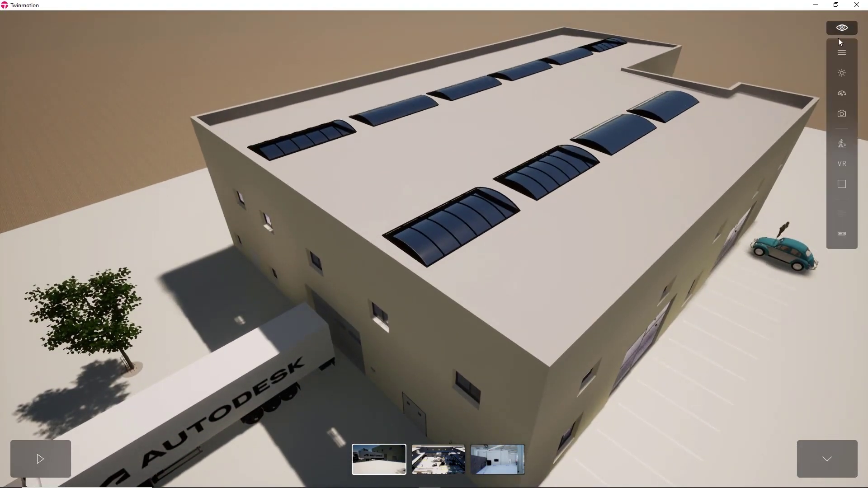
pyautogui.click(840, 73)
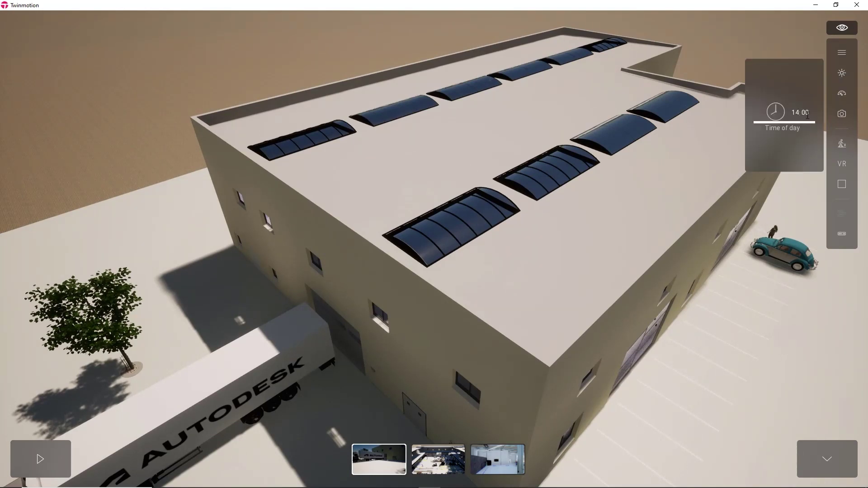
pyautogui.moveTo(787, 121); pyautogui.dragTo(809, 85)
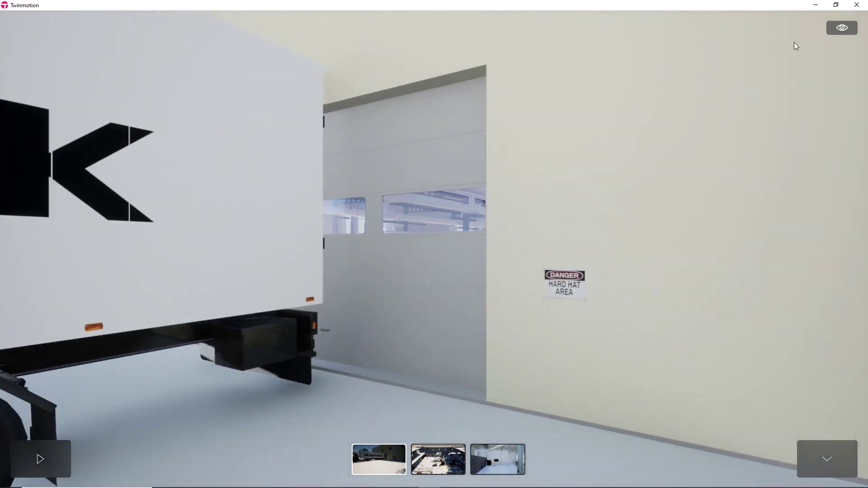
# Switch to pedestrian mode and walk past the truck through the loading door into the factory hall.
pyautogui.click(849, 30)
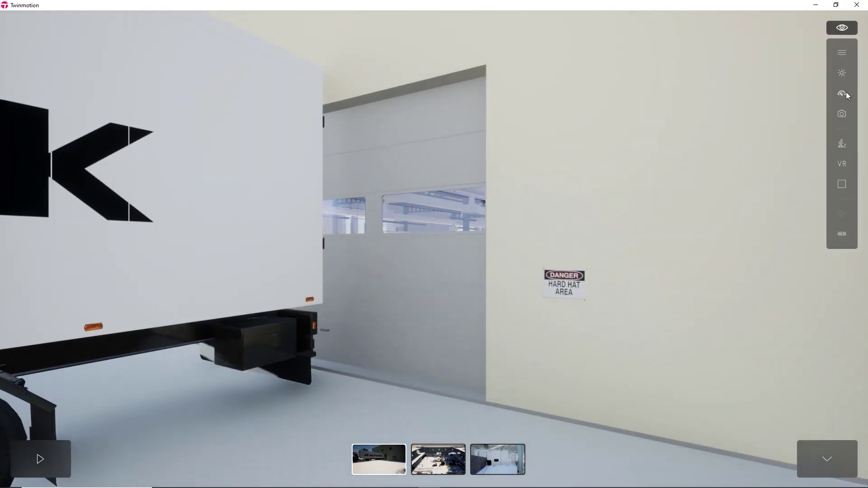
pyautogui.click(840, 146)
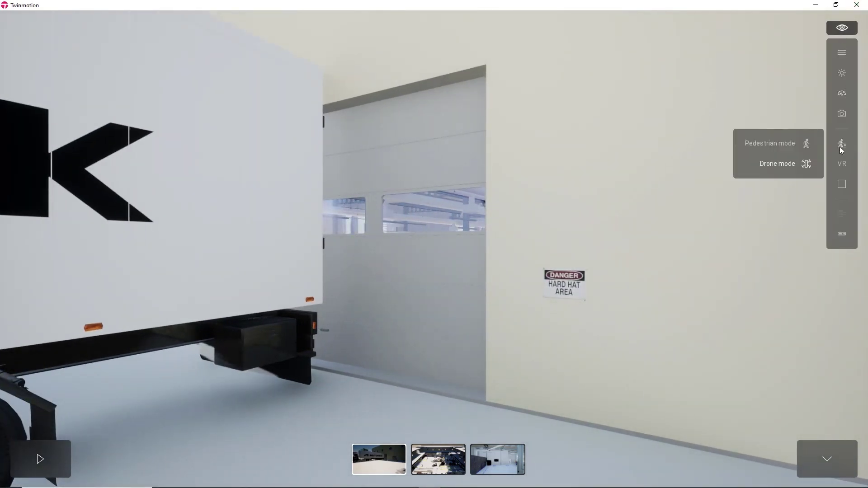
pyautogui.click(776, 147)
pyautogui.press('w')
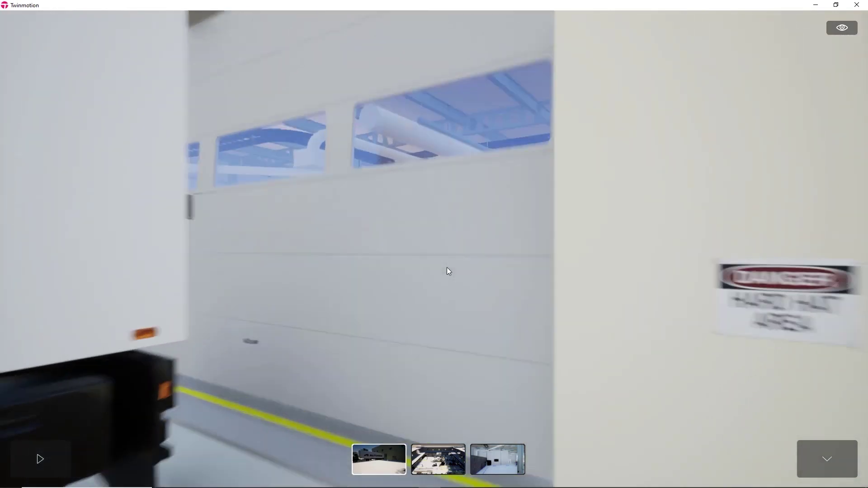
pyautogui.moveTo(447, 267); pyautogui.dragTo(479, 267, button='right')
pyautogui.press('w')
pyautogui.press('w')
pyautogui.press('Up')
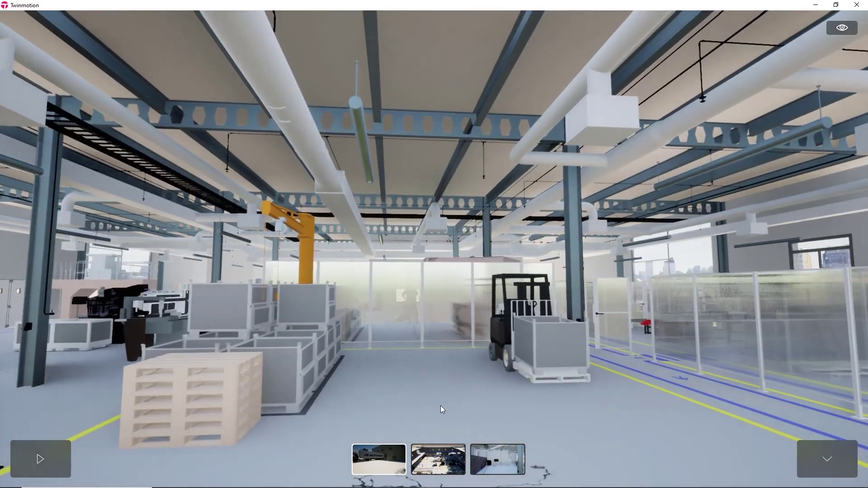
# Open the second viewpoint, the aerial view of the open factory, and look around toward the city skyline.
pyautogui.click(430, 459)
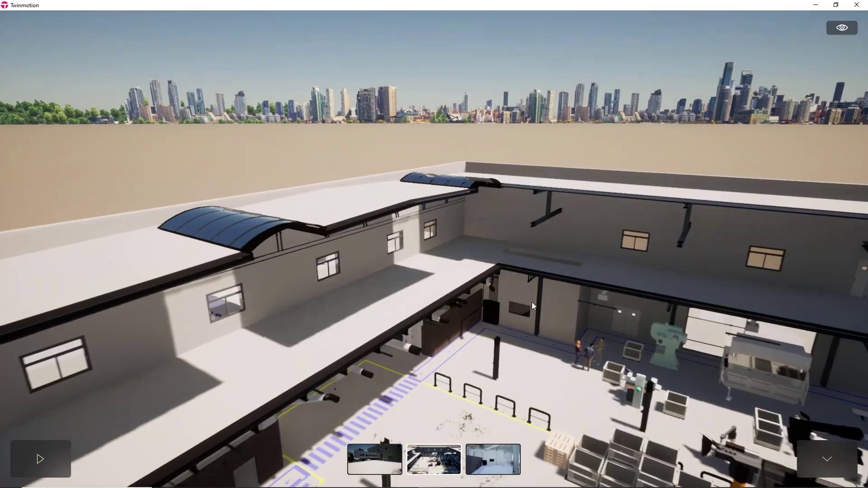
pyautogui.moveTo(532, 302); pyautogui.dragTo(576, 304, button='right')
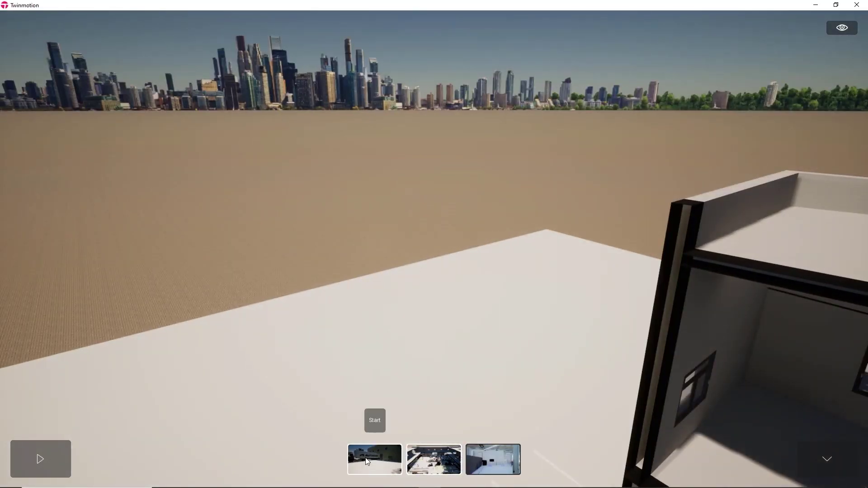